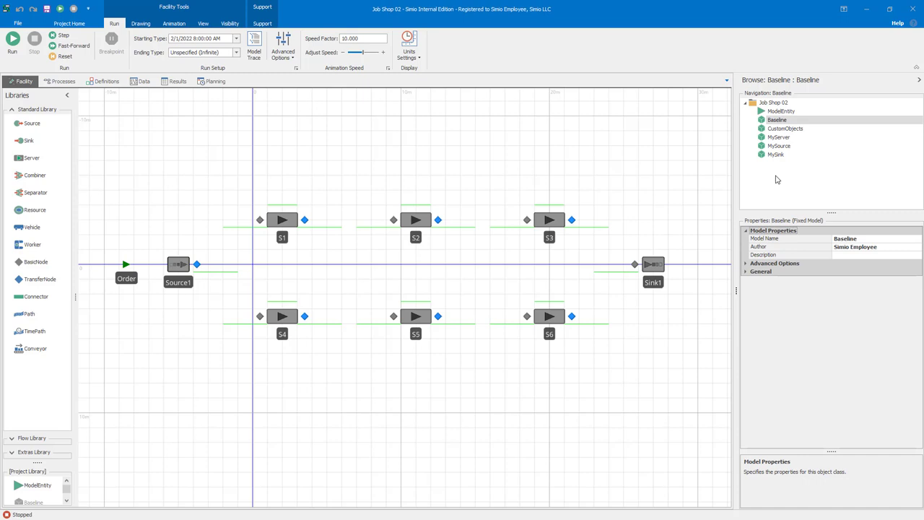
- Open the CustomObjects model, inspect server S1, and show the Resources data table
left_click(786, 128)
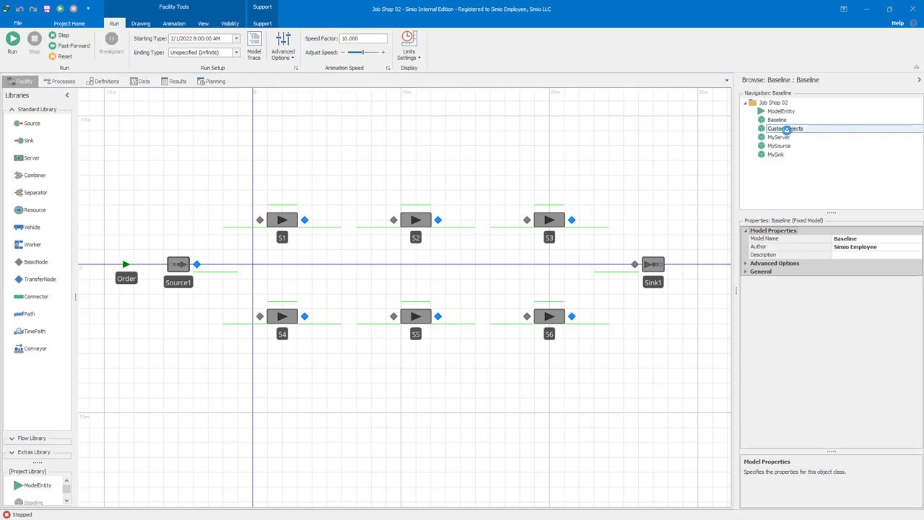
scroll(613, 221, "up", 2)
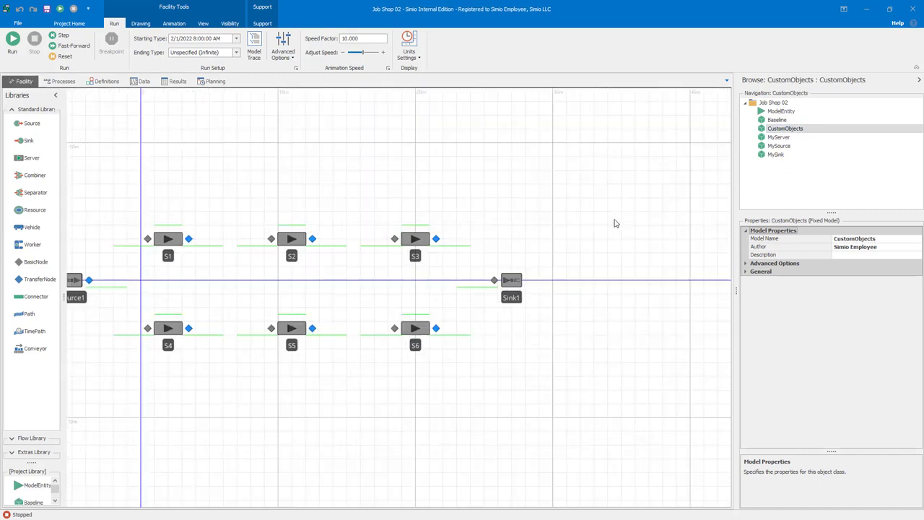
left_click_drag(546, 235, 617, 241)
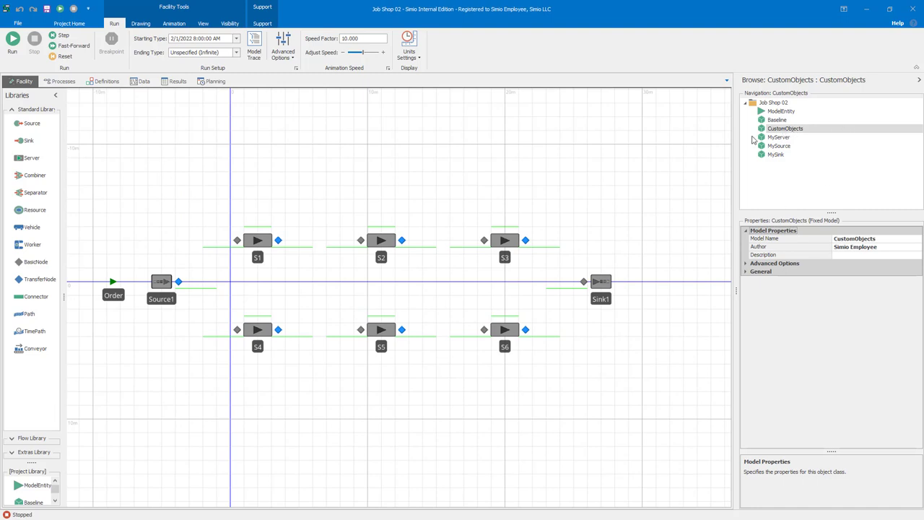
scroll(625, 180, "down", 1)
scroll(625, 179, "up", 1)
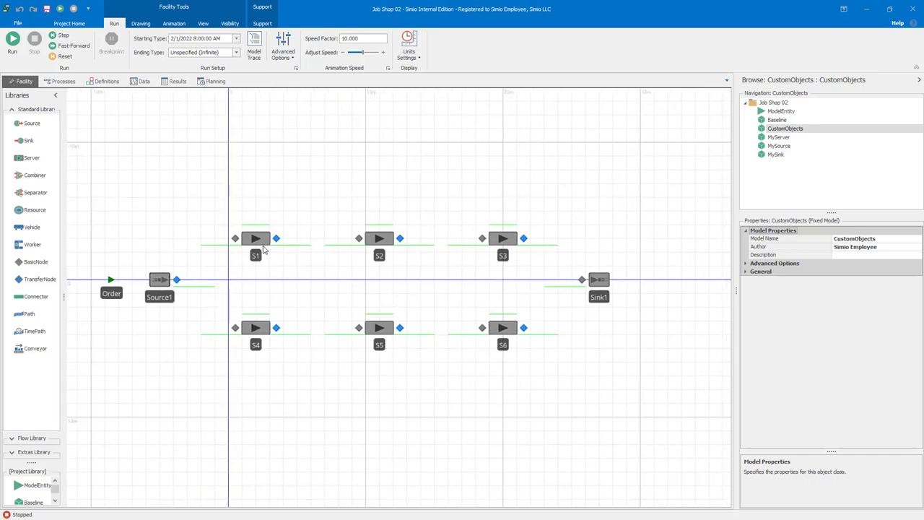
left_click(260, 240)
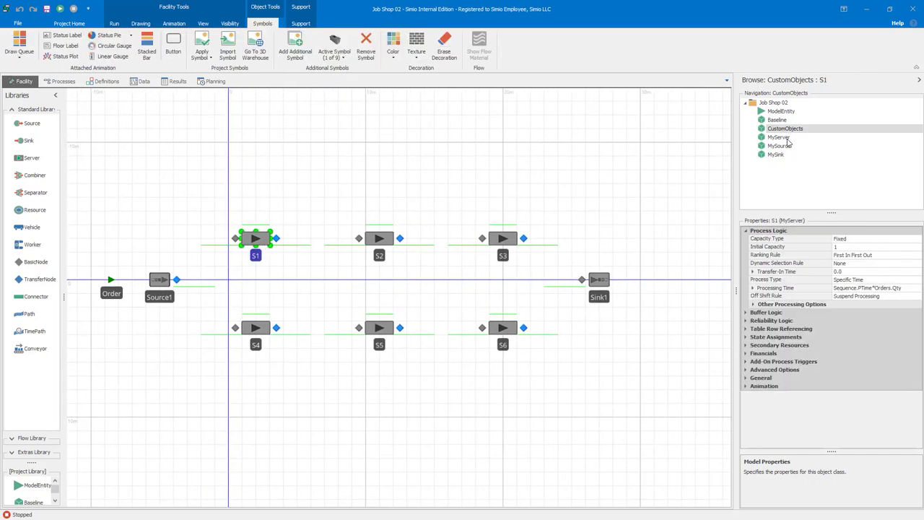
left_click(142, 81)
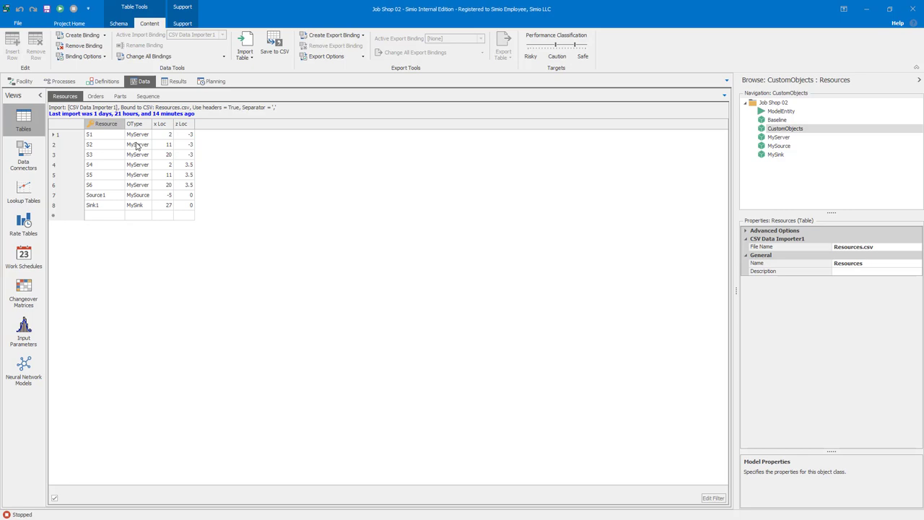
- Switch CustomObjects back to its Facility view and pan the layout slightly right
left_click(29, 84)
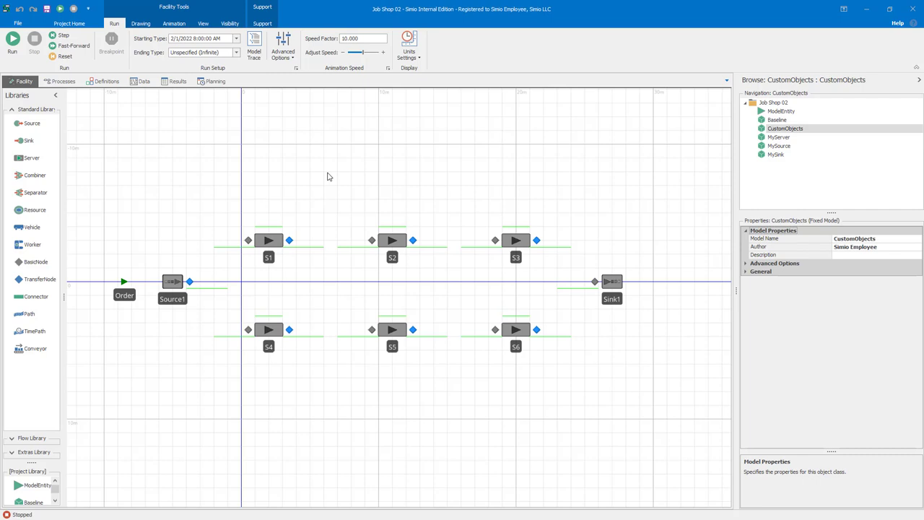
left_click_drag(329, 173, 335, 169)
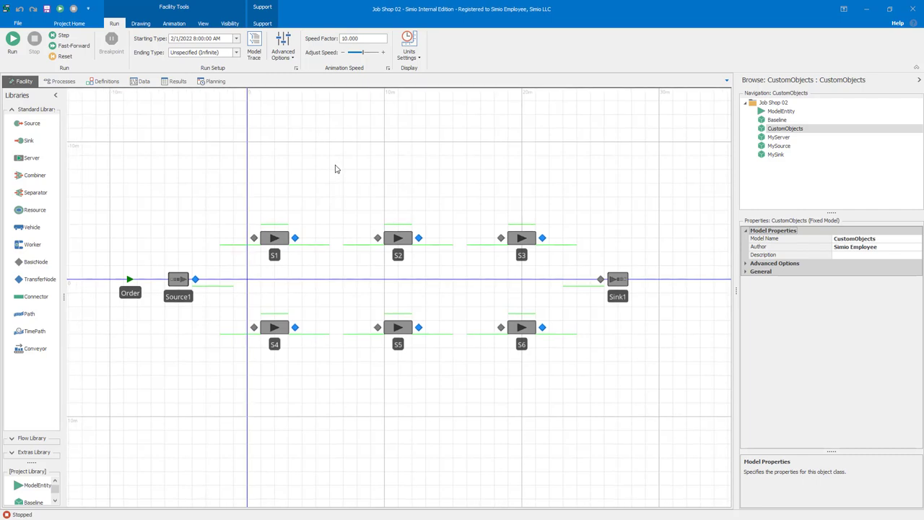
left_click_drag(334, 168, 345, 169)
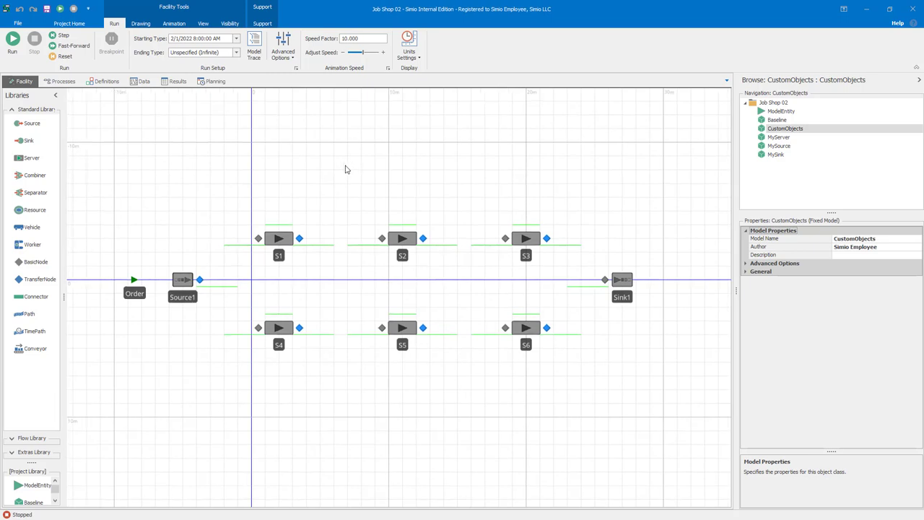
- Delete the Baseline model from the project
left_click(779, 120)
right_click(781, 122)
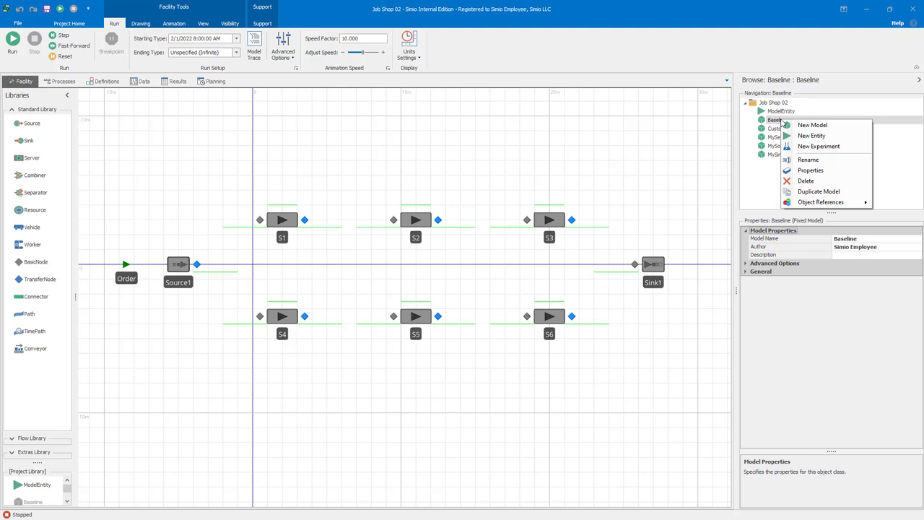
left_click(806, 181)
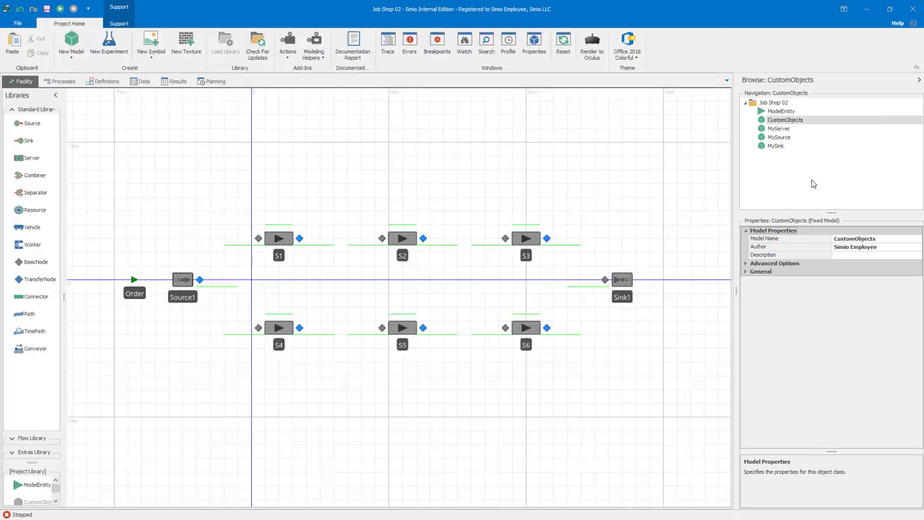
- Rename the CustomObjects model to 'Model'
right_click(785, 125)
left_click(816, 163)
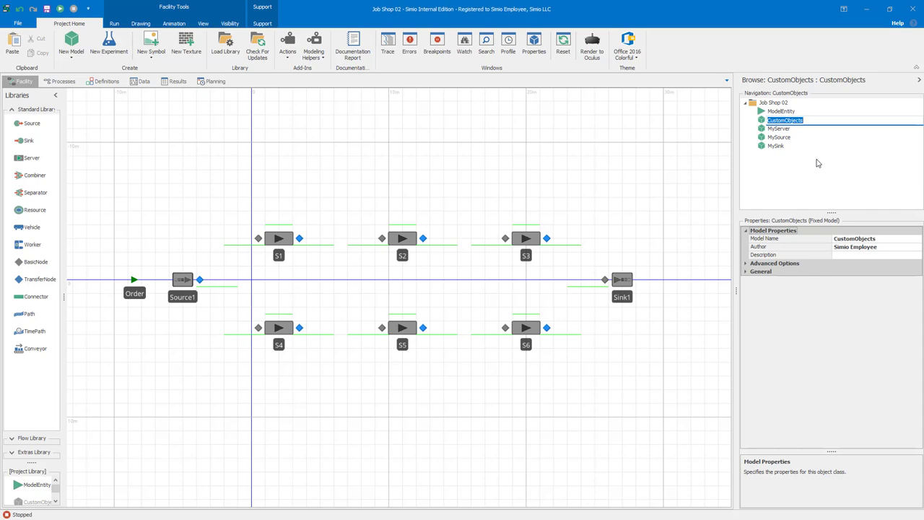
type("Model")
key("Return")
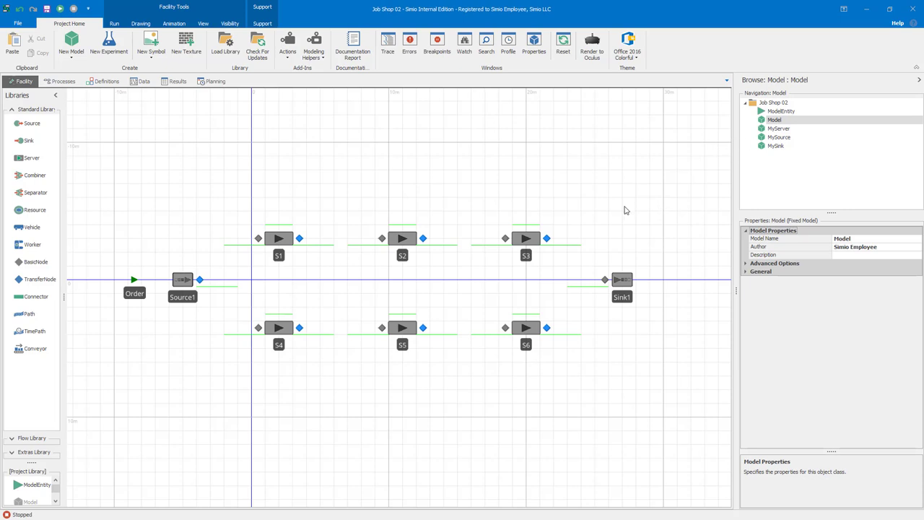
- In the Data tab, remove the CSV binding from each of Sequence, Parts, Orders and Resources
left_click(138, 82)
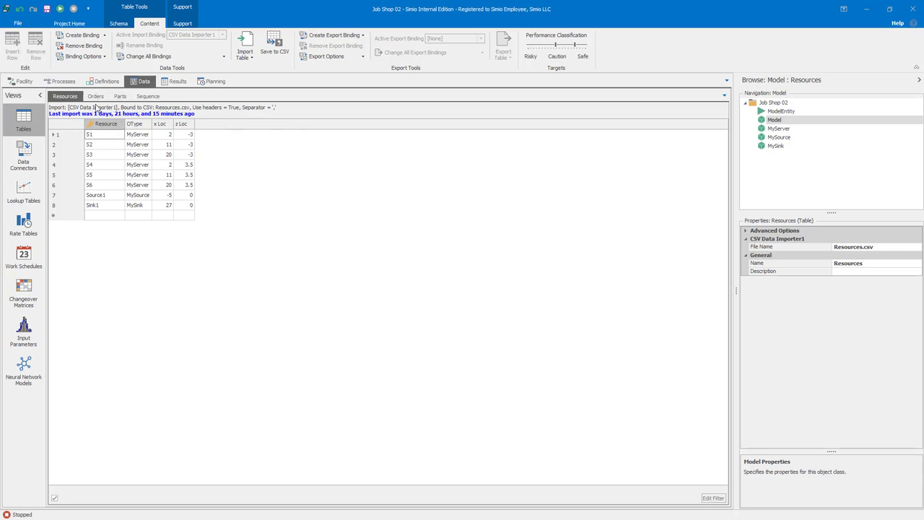
left_click(147, 96)
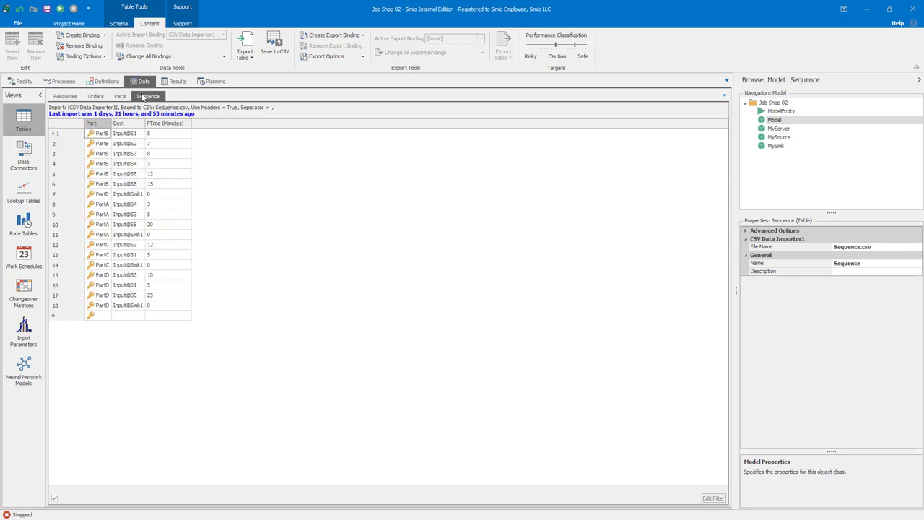
left_click(94, 48)
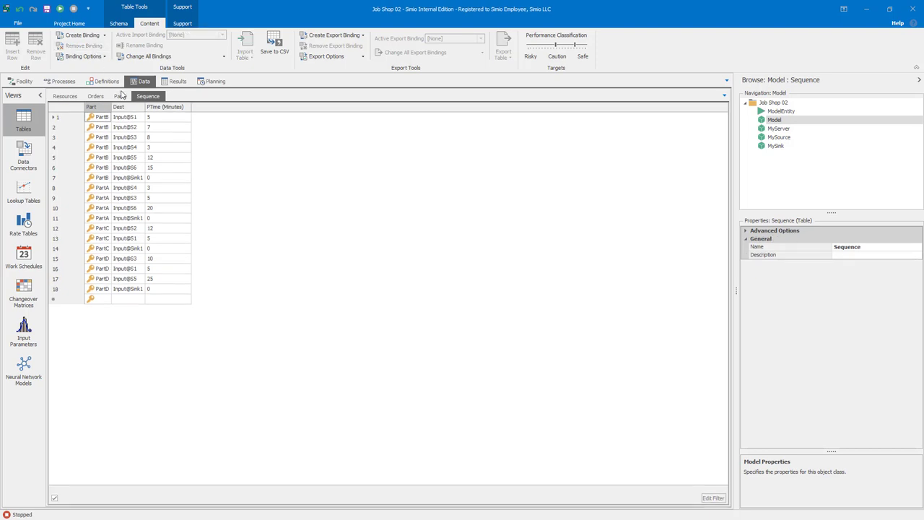
left_click(120, 96)
left_click(92, 48)
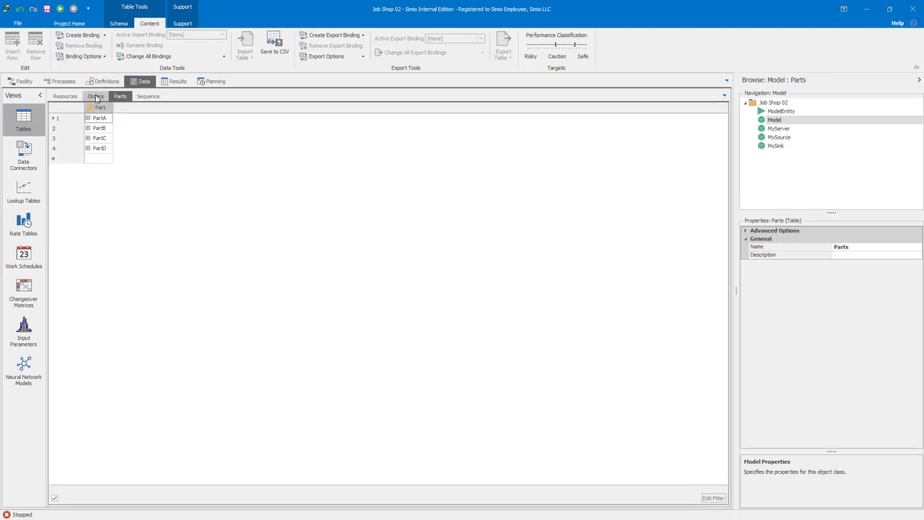
left_click(95, 96)
left_click(83, 46)
left_click(76, 96)
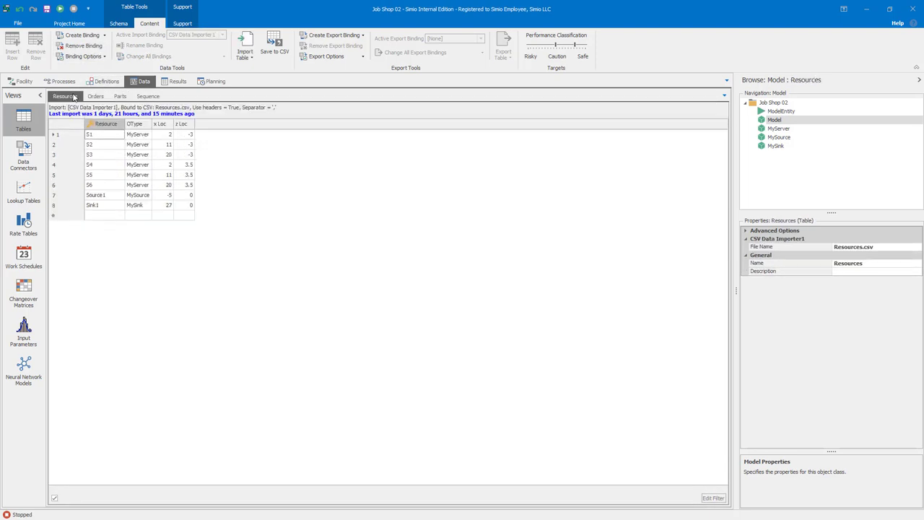
left_click(84, 46)
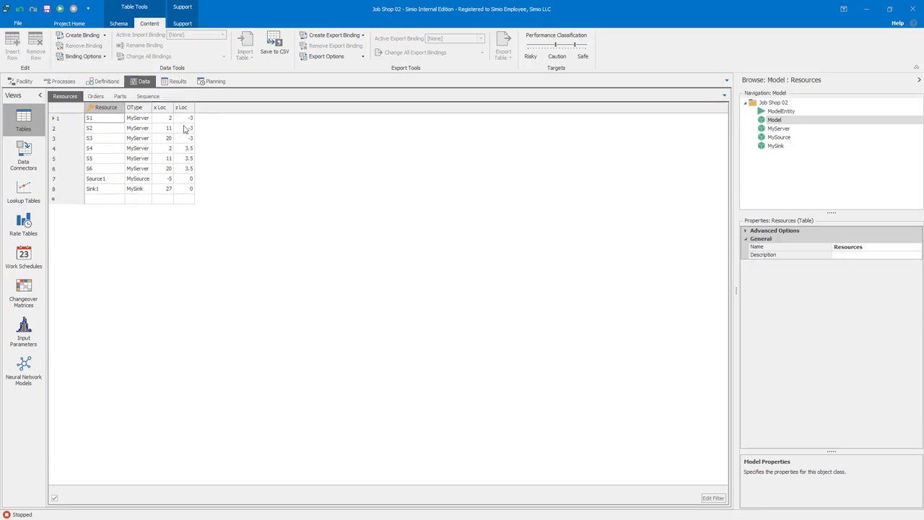
- Delete all seven Orders rows and all 18 Sequence rows
left_click(95, 96)
left_click_drag(71, 130, 73, 189)
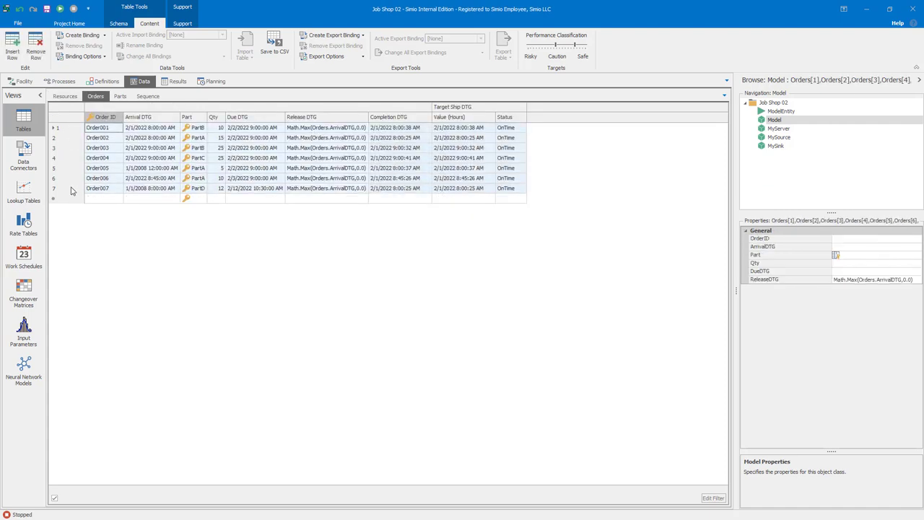
key("Delete")
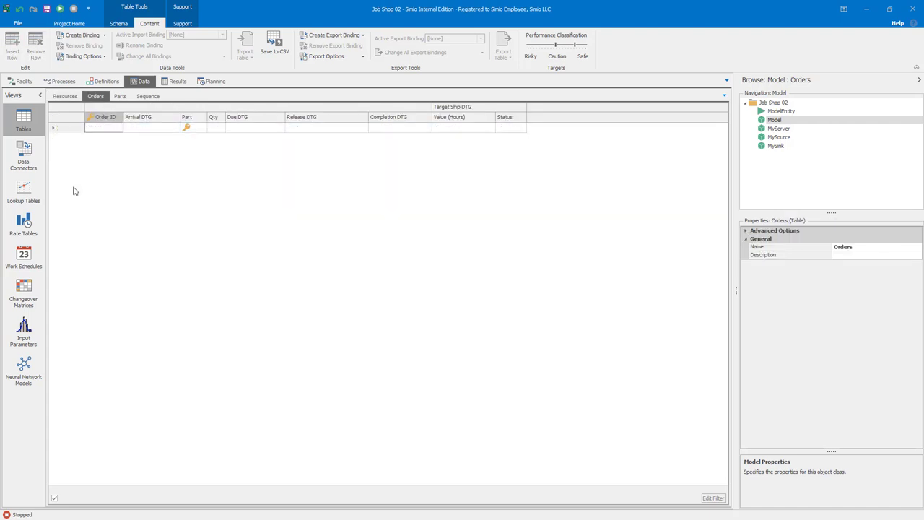
left_click(148, 97)
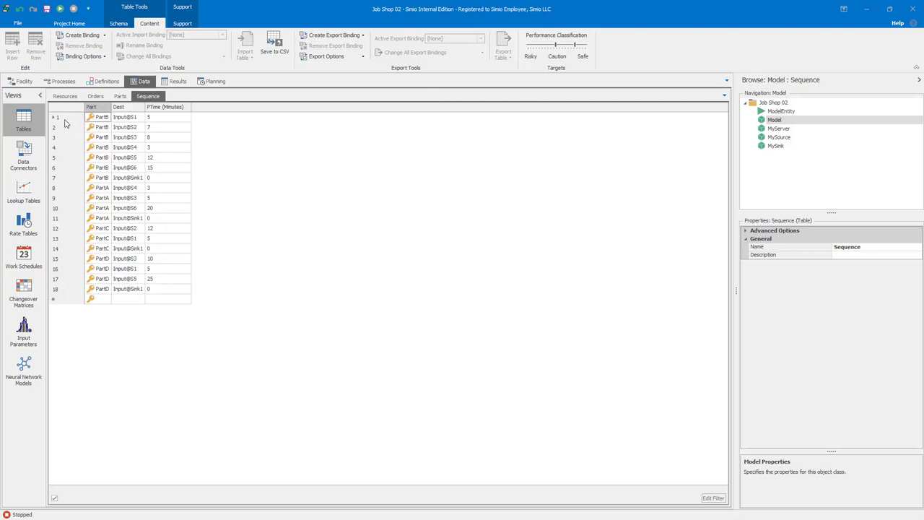
left_click_drag(67, 119, 63, 289)
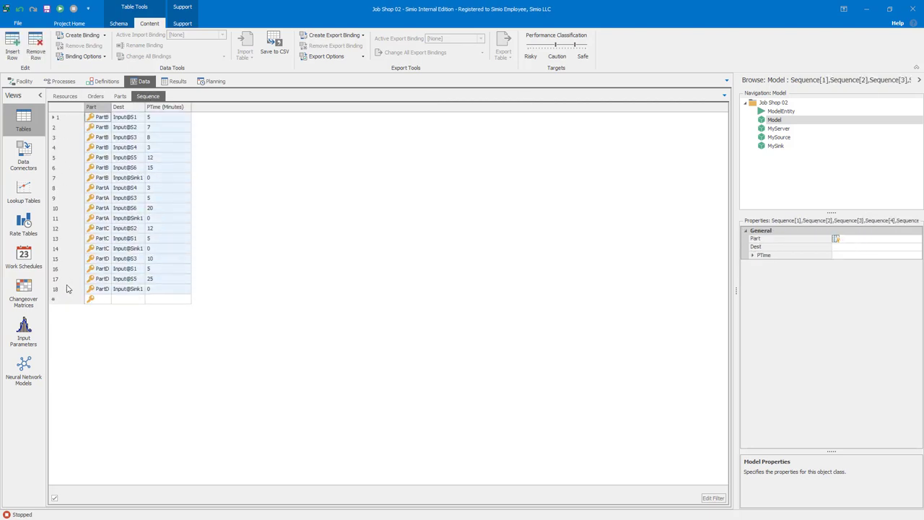
key("Delete")
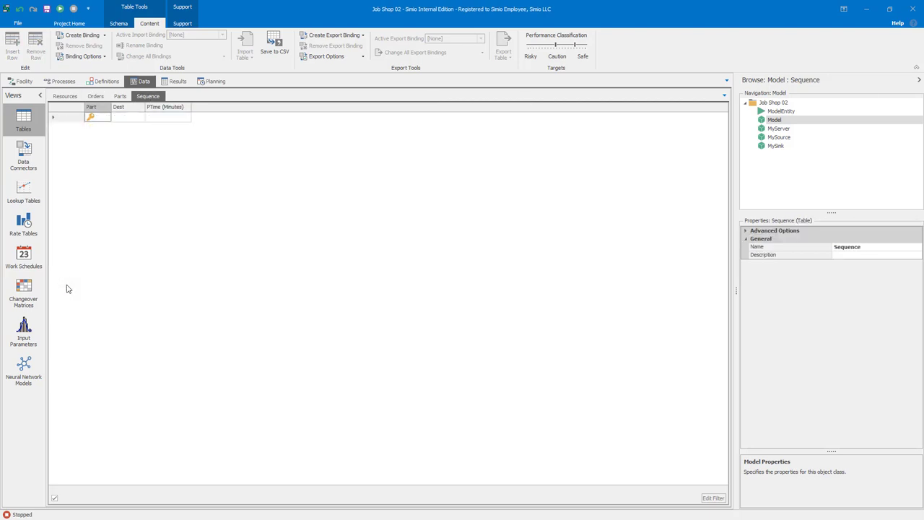
- Delete the four Parts rows (PartA–PartD) and all eight Resources rows
left_click(120, 96)
left_click_drag(67, 118, 66, 155)
key("Delete")
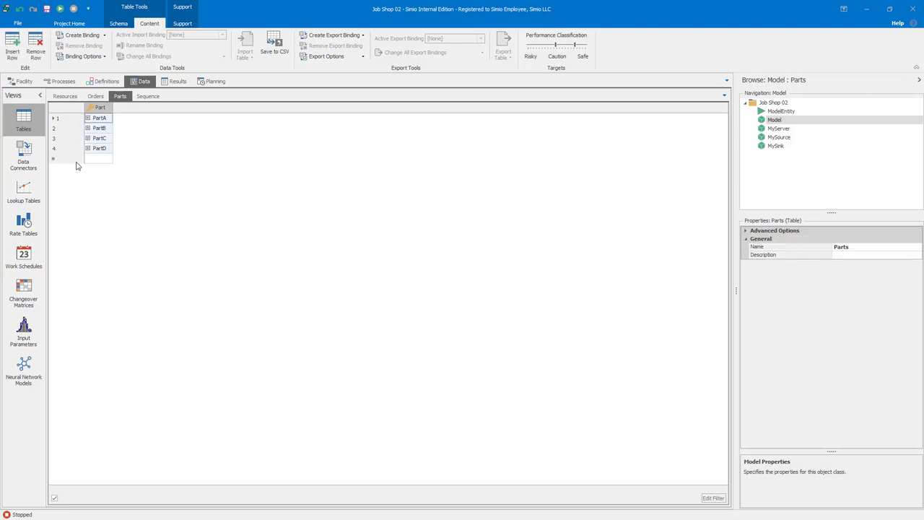
left_click(65, 96)
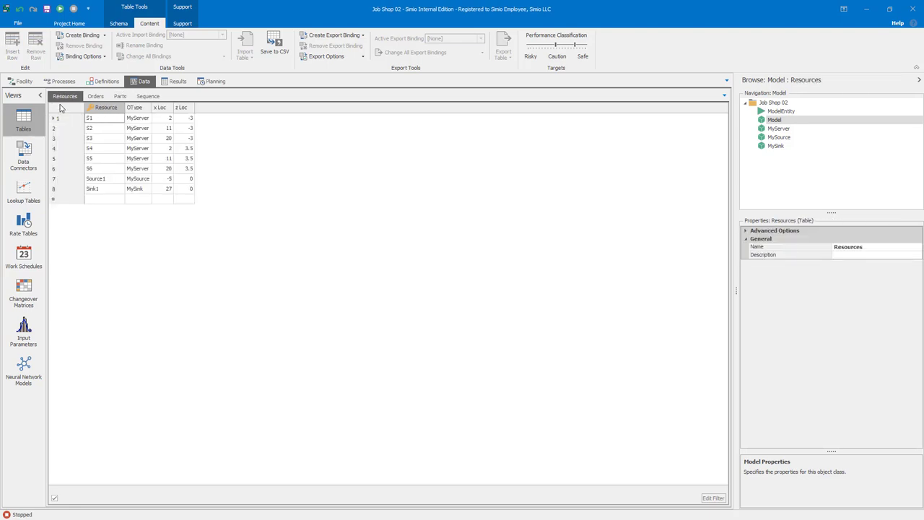
left_click_drag(63, 118, 61, 202)
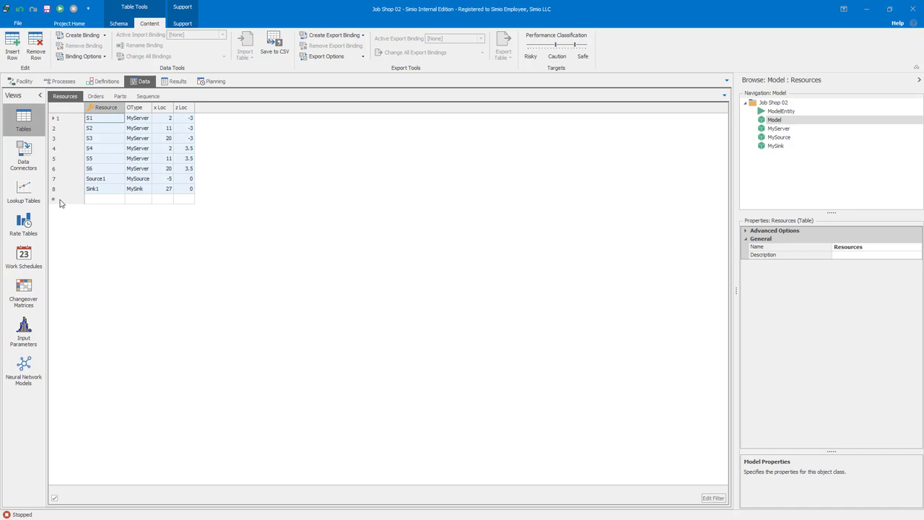
key("Delete")
- Select the Order entity on the facility layout and enlarge the project library list
left_click(29, 84)
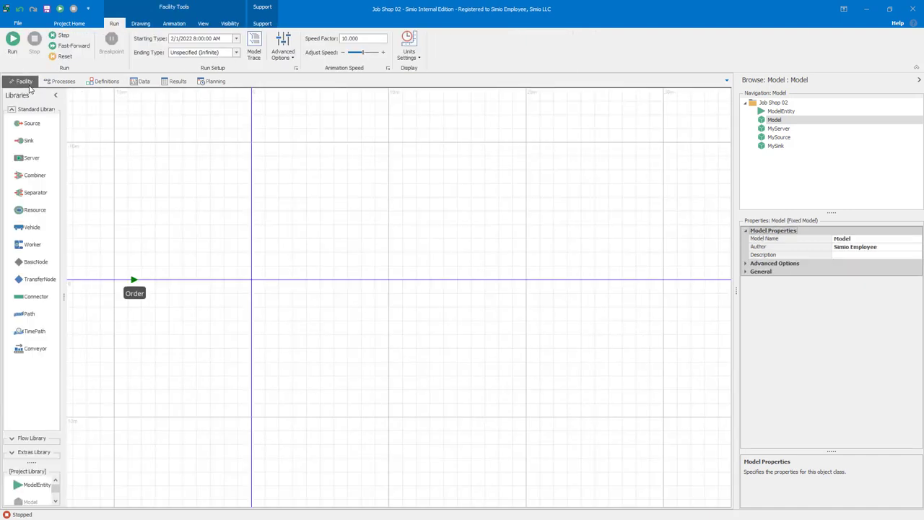
left_click(133, 296)
left_click_drag(32, 463, 37, 407)
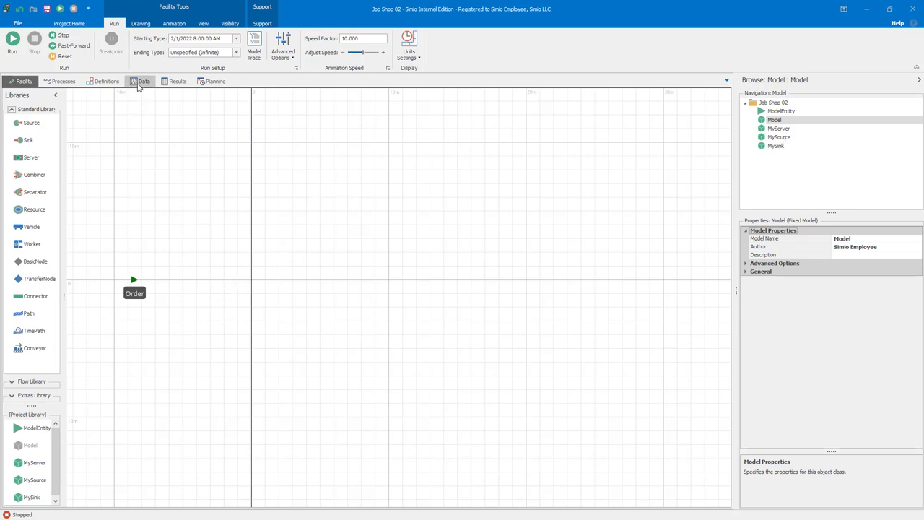
- Check that the Orders table is empty, then return to the facility layout
left_click(140, 80)
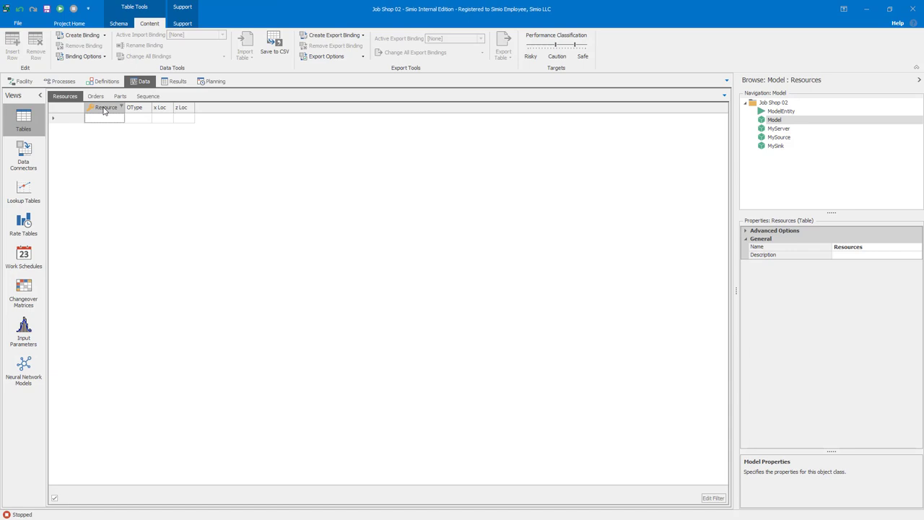
left_click(96, 97)
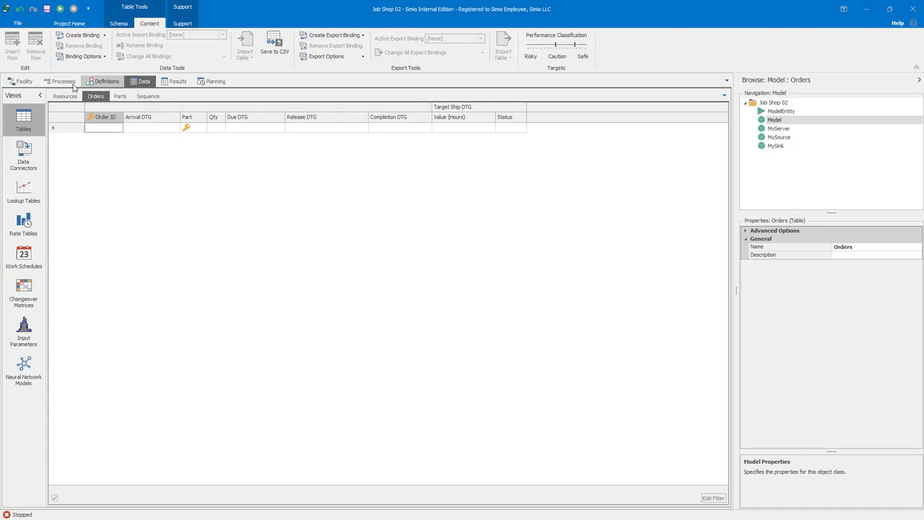
left_click(20, 81)
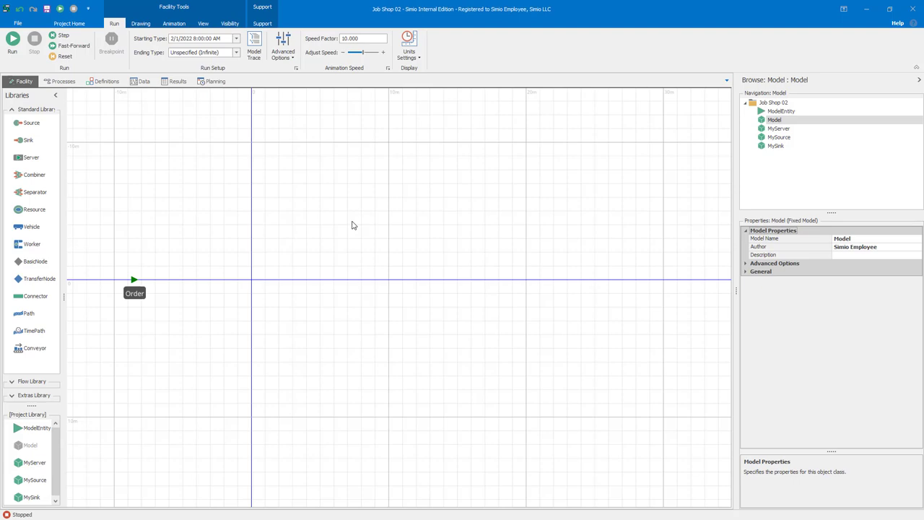
left_click_drag(361, 223, 441, 229)
- Save the project as 'Job Shop Template.spfx', accepting the all-versions format prompt
left_click(18, 23)
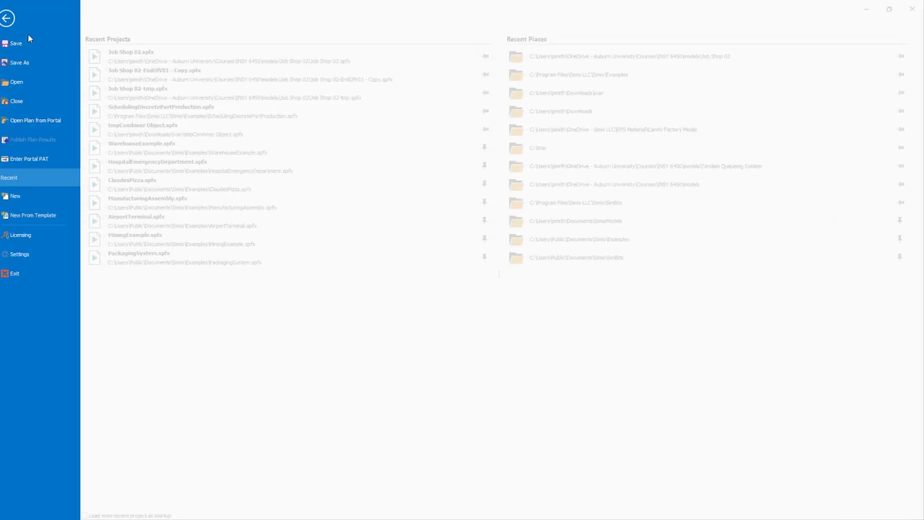
left_click(31, 62)
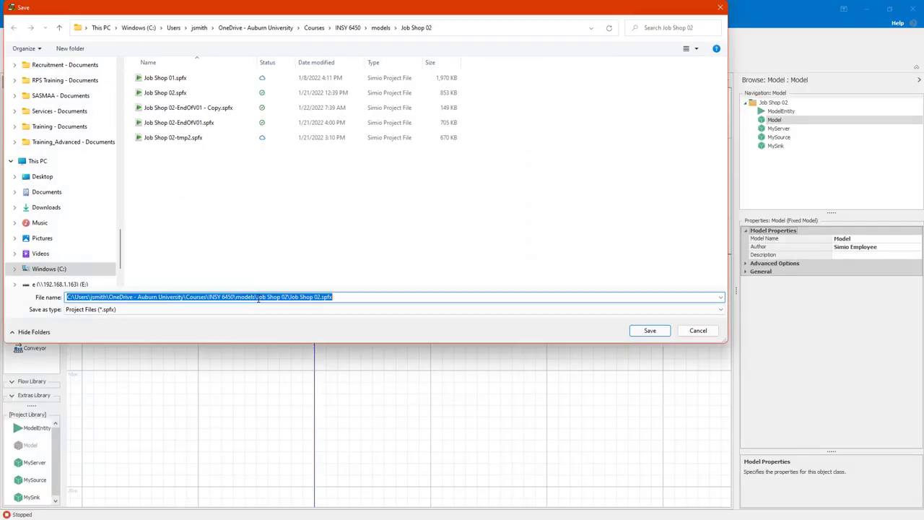
left_click(314, 297)
left_click_drag(315, 297, 367, 299)
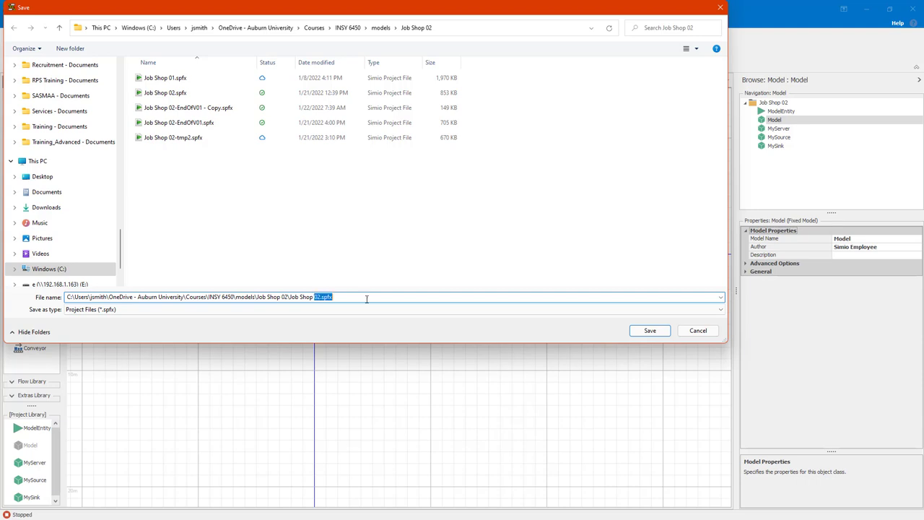
type("Template")
key("Return")
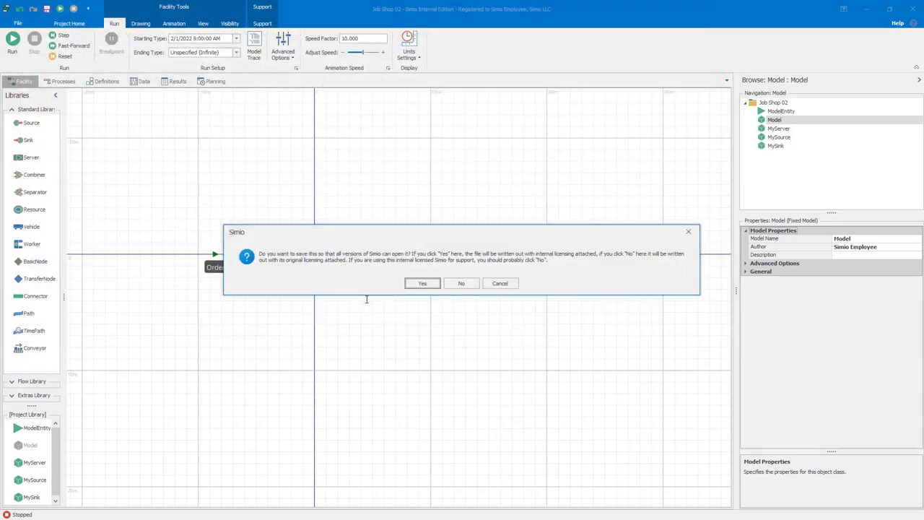
left_click(413, 285)
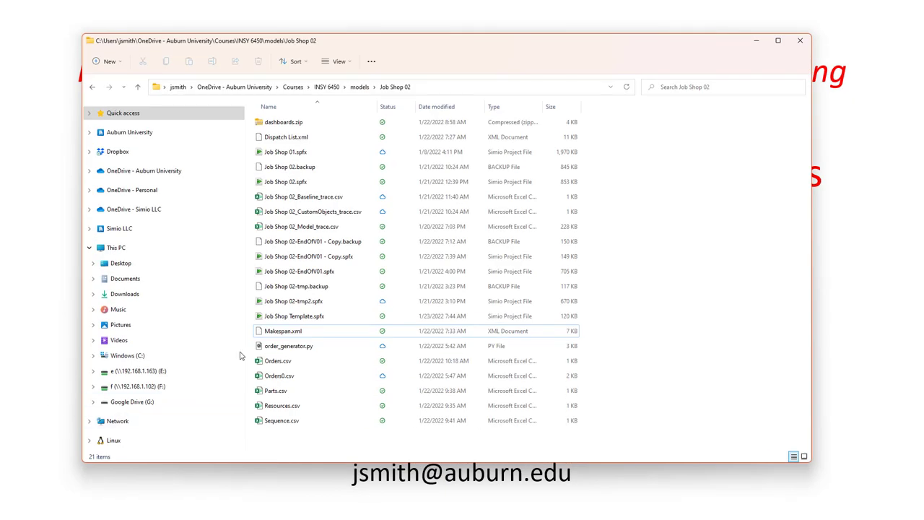
- Copy Job Shop Template.spfx in File Explorer
left_click(315, 318)
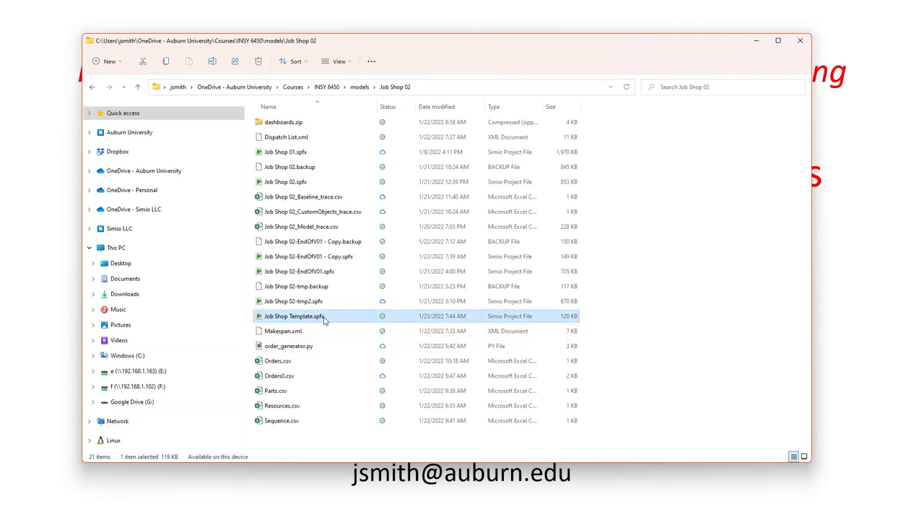
right_click(325, 319)
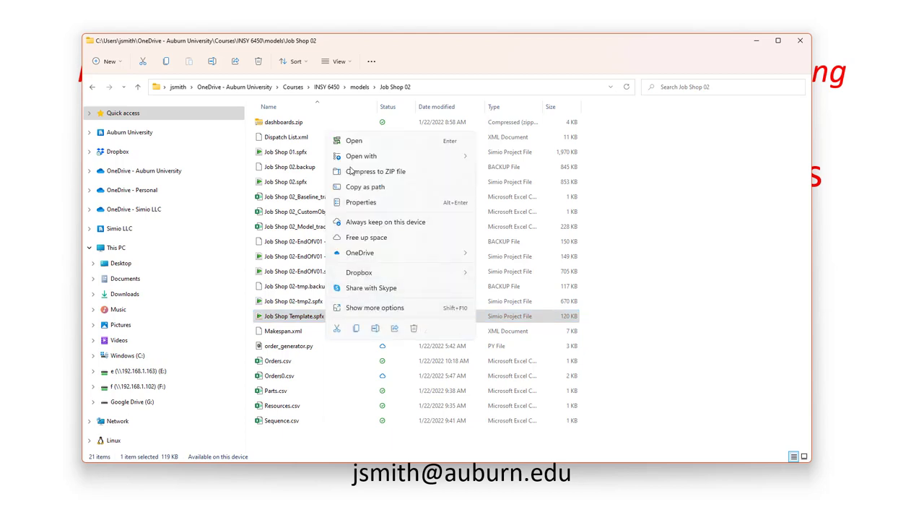
left_click(355, 329)
- Paste it into C:\Program Files\Simio LLC\Simio\ProjectTemplates, granting administrator permission
left_click(127, 355)
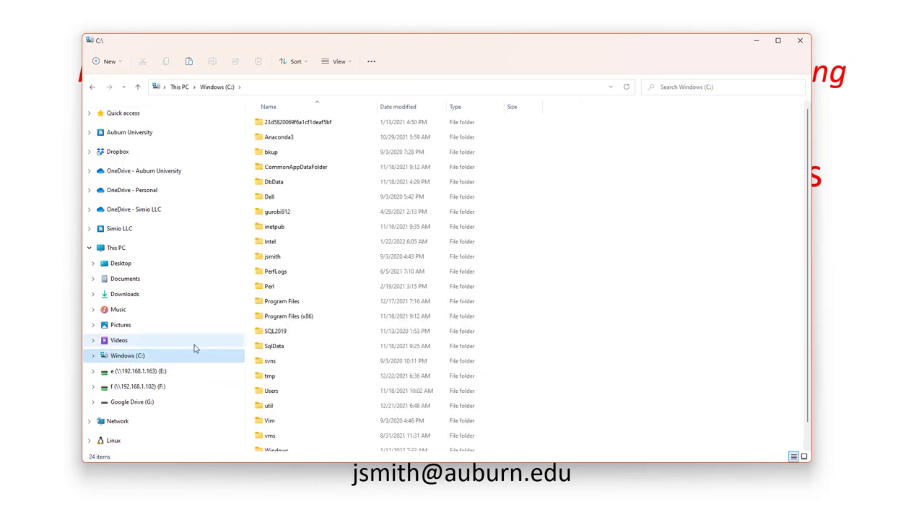
left_click(296, 306)
double_click(296, 307)
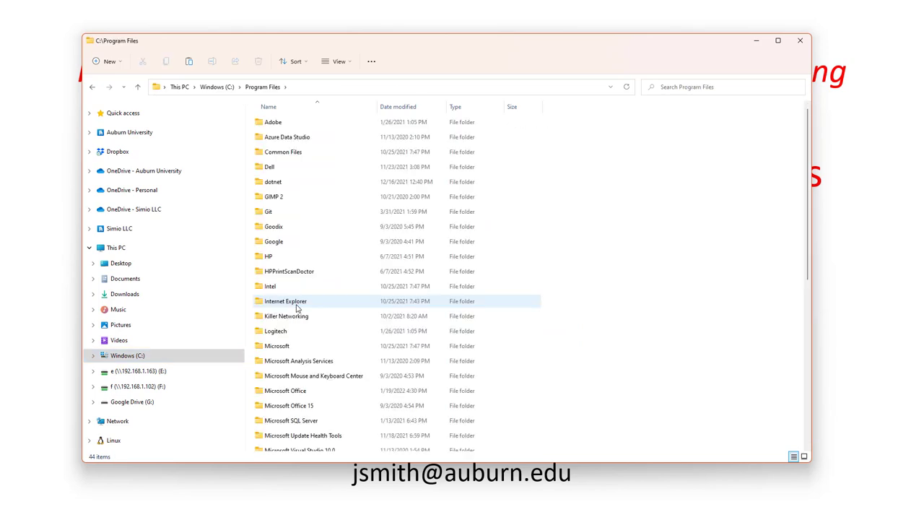
scroll(313, 312, "down", 4)
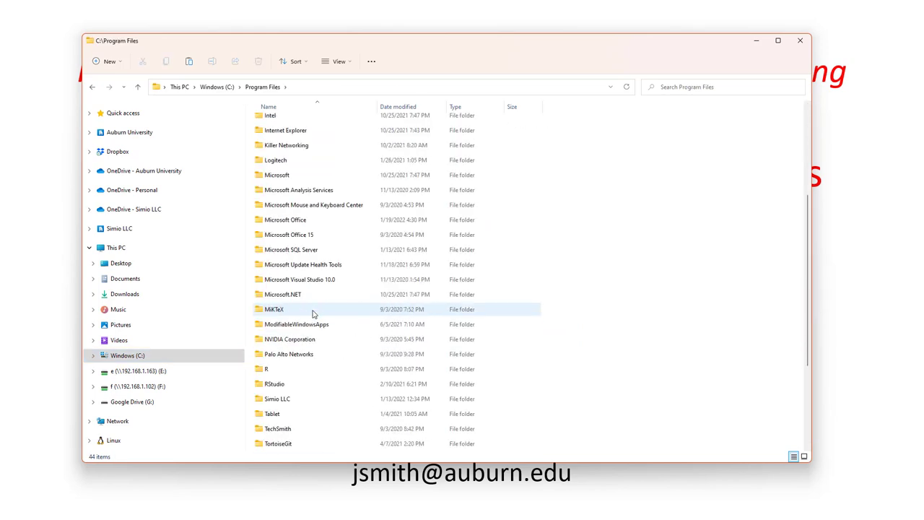
scroll(314, 313, "down", 2)
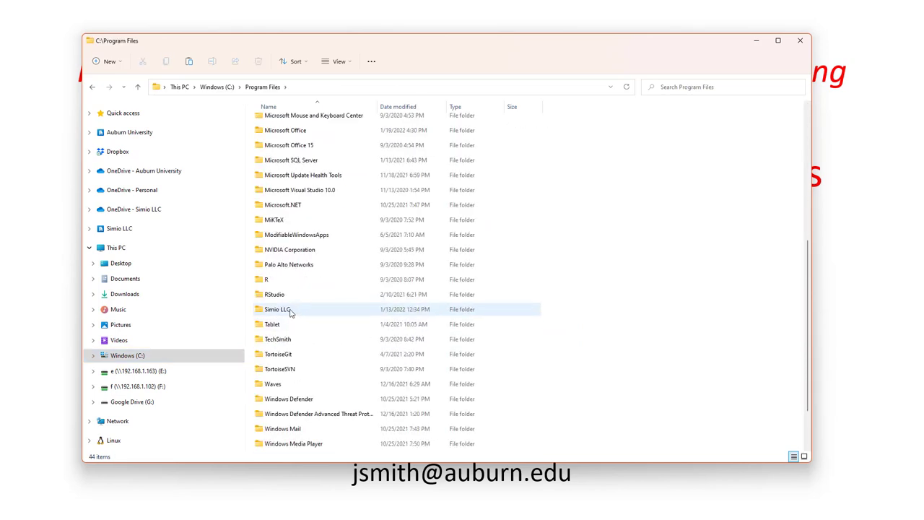
double_click(291, 312)
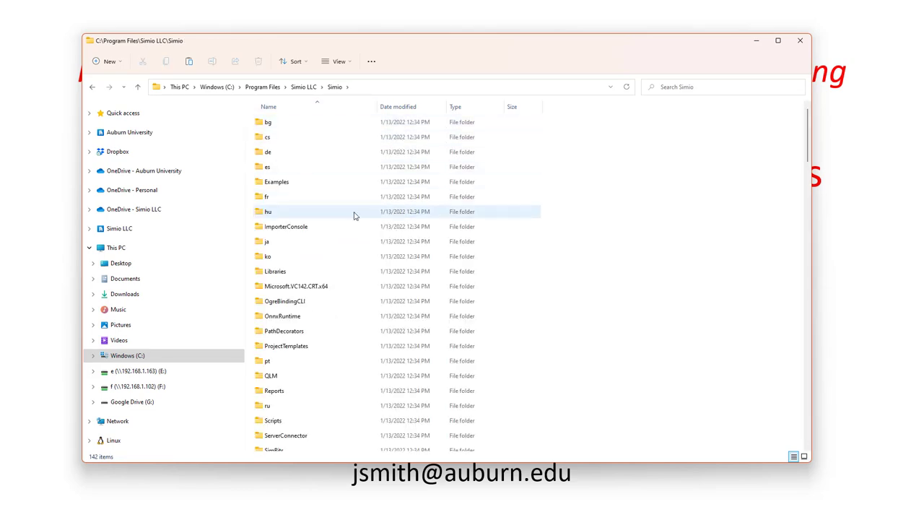
double_click(285, 346)
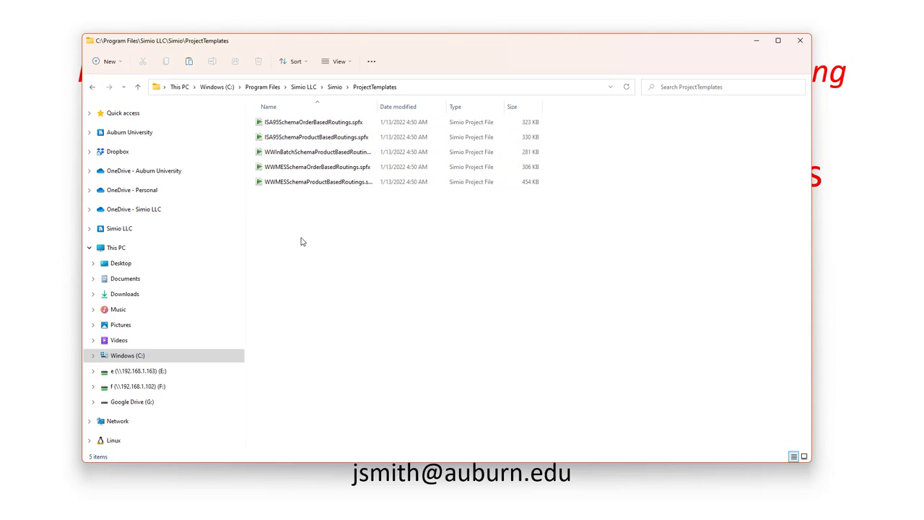
key("ctrl+v")
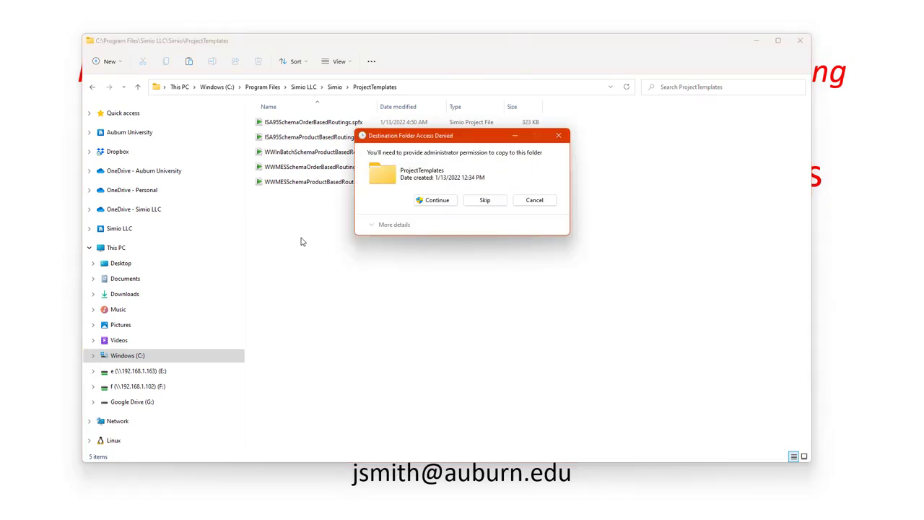
left_click(429, 203)
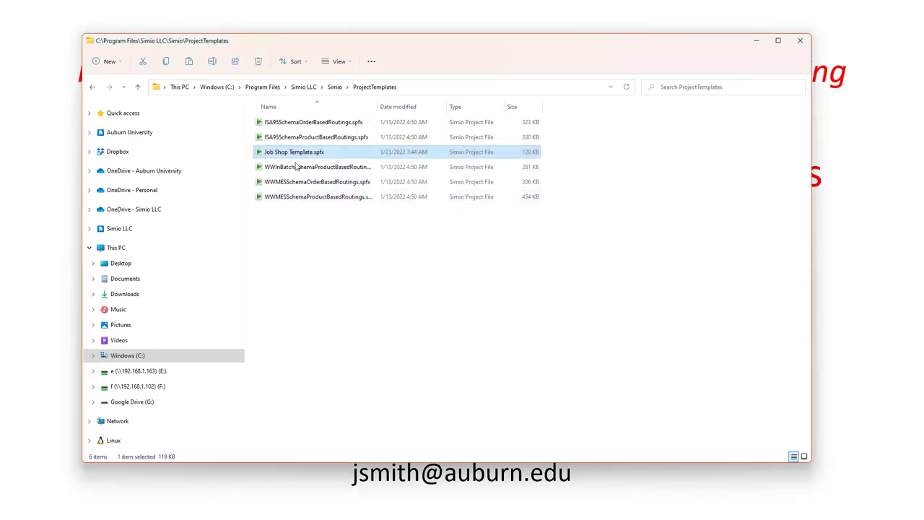
left_click(322, 240)
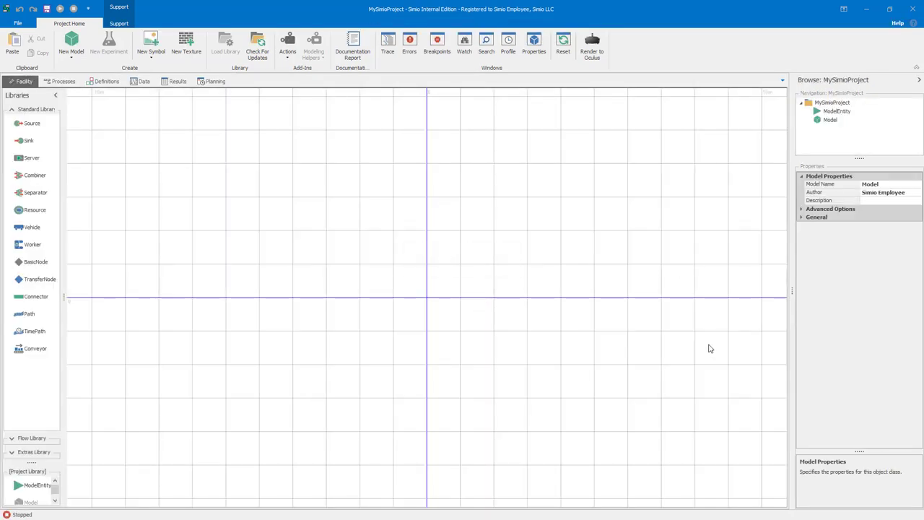
- Dismiss the canvas context menu in MySimioProject and widen the Properties panel
right_click(703, 280)
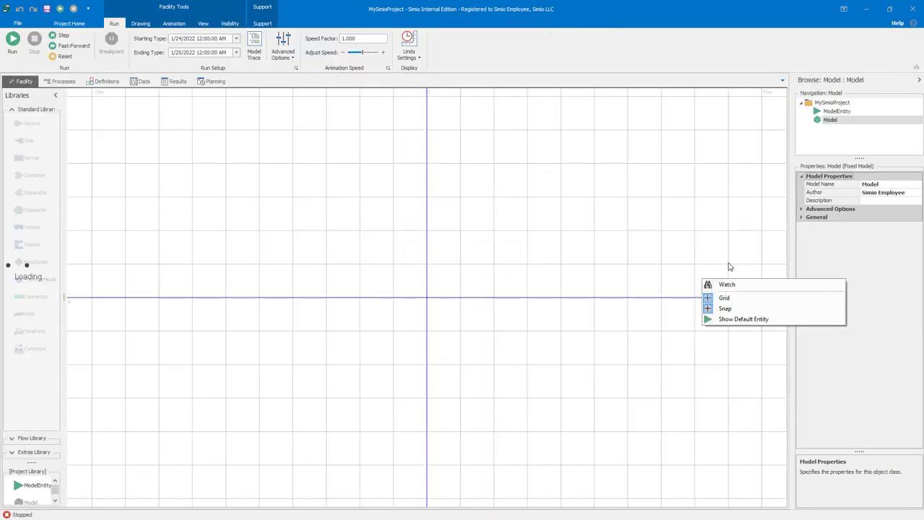
left_click(654, 252)
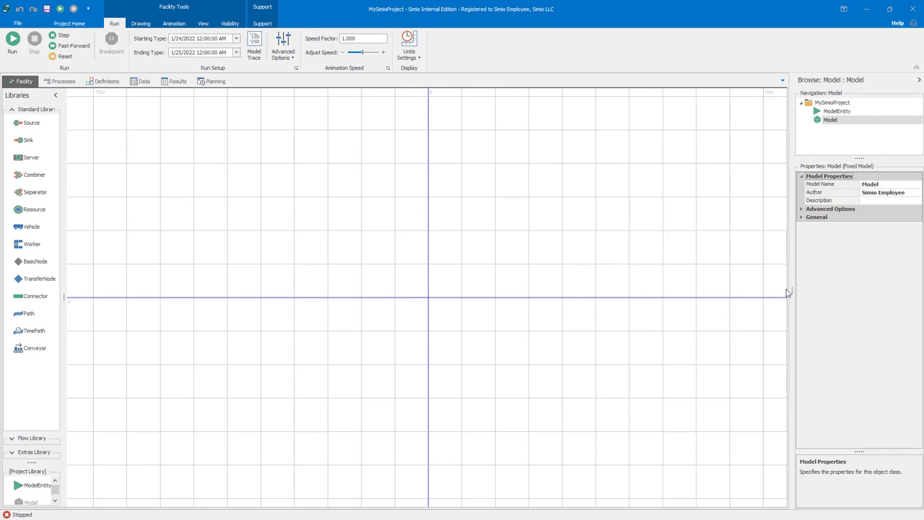
left_click_drag(787, 291, 782, 289)
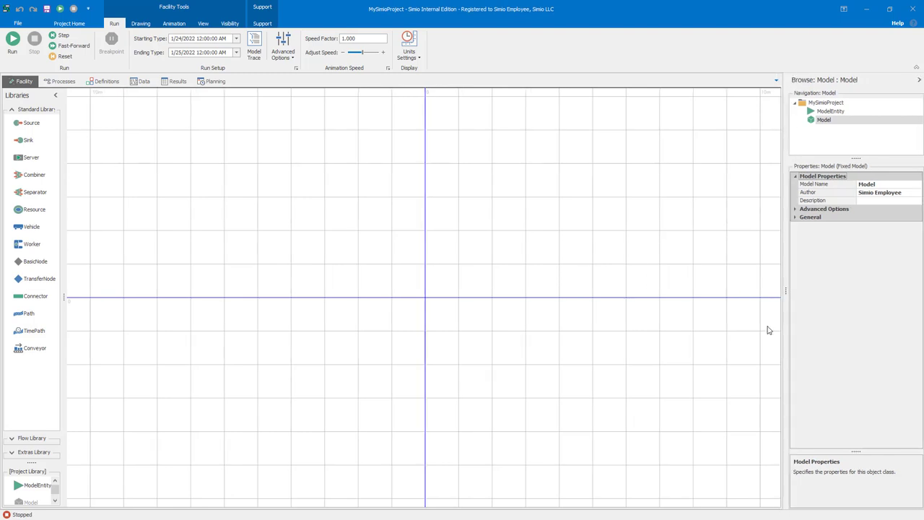
- Create a new project with File > New From Template using Job Shop Template
left_click(21, 26)
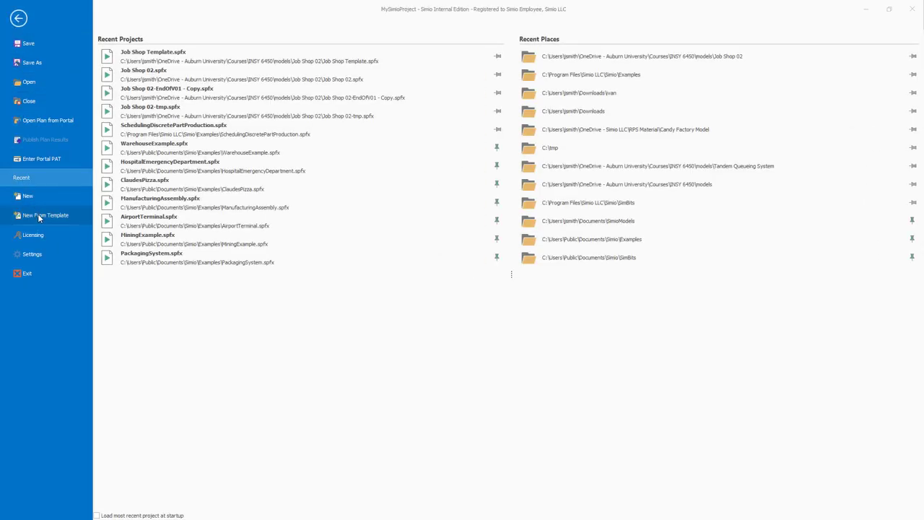
left_click(39, 216)
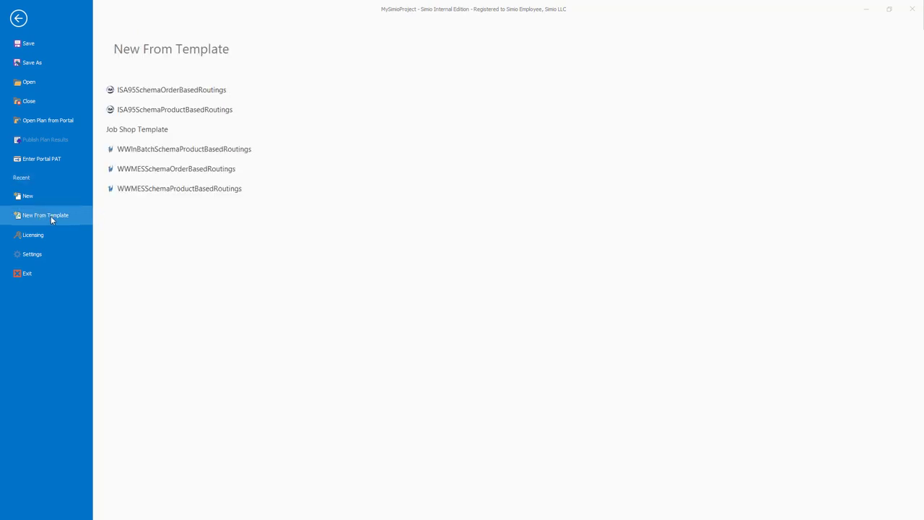
left_click(154, 131)
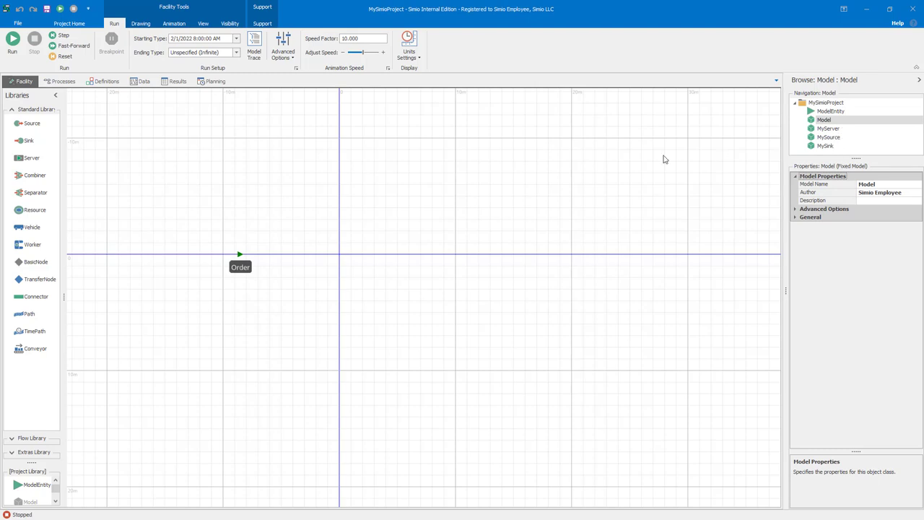
left_click(143, 81)
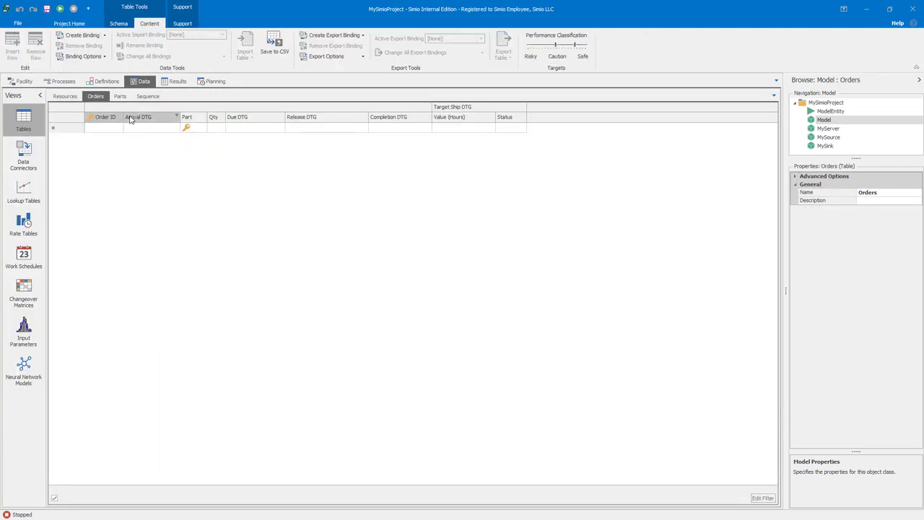
left_click(65, 96)
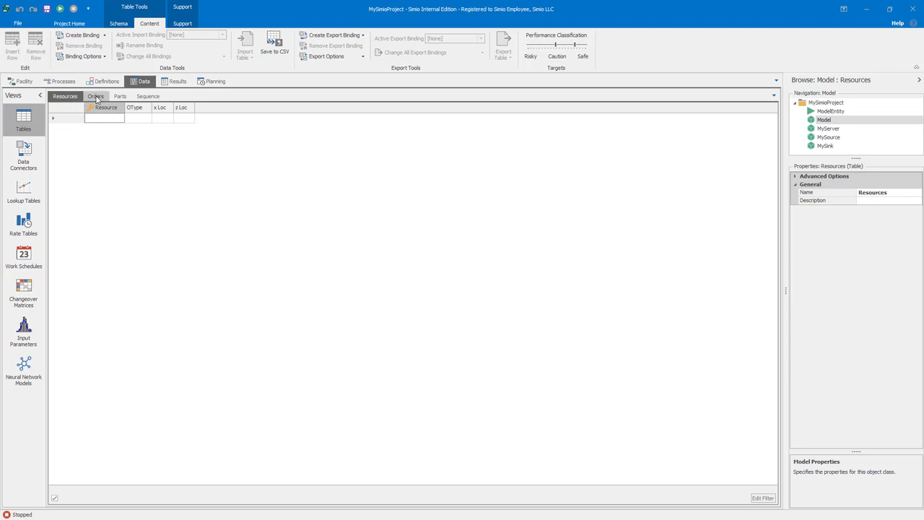
left_click(24, 81)
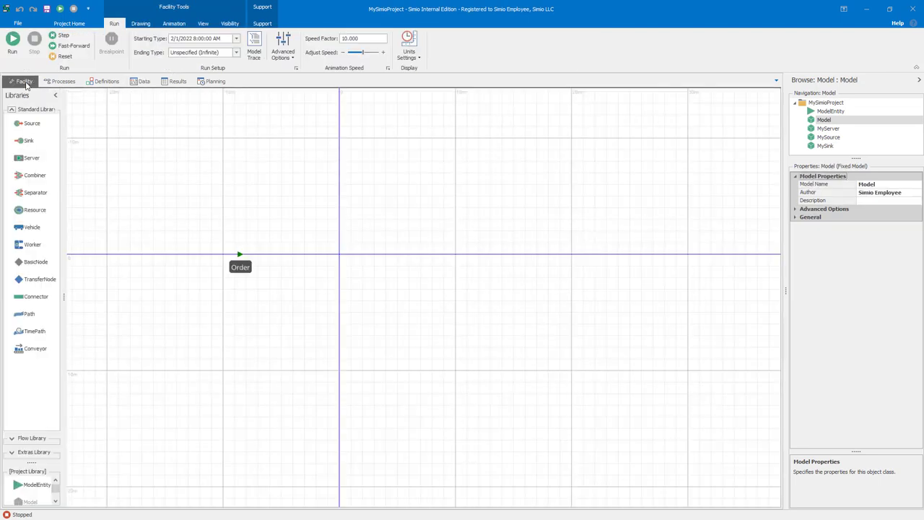
left_click_drag(439, 312, 431, 313)
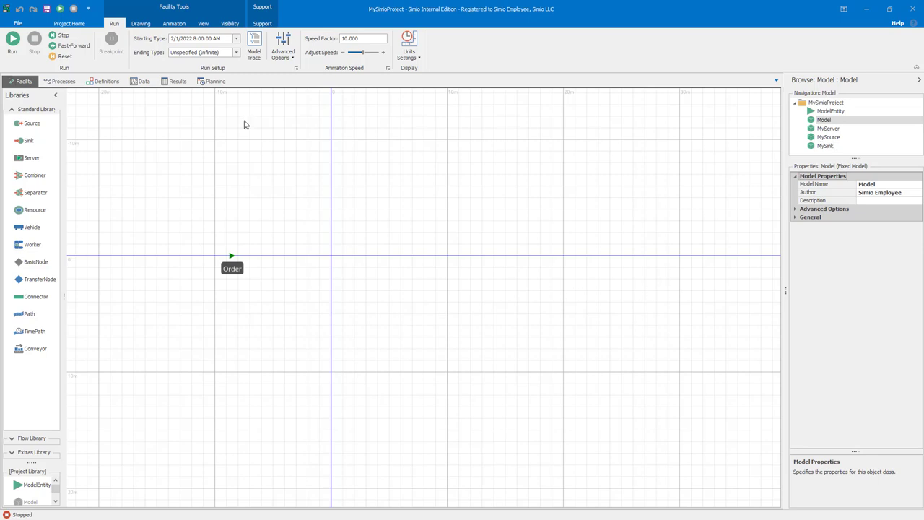
left_click(142, 81)
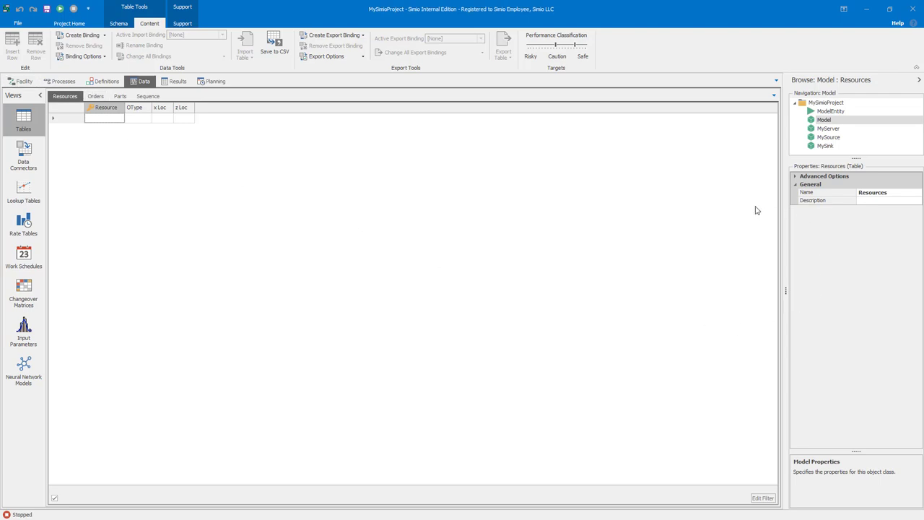
left_click(24, 81)
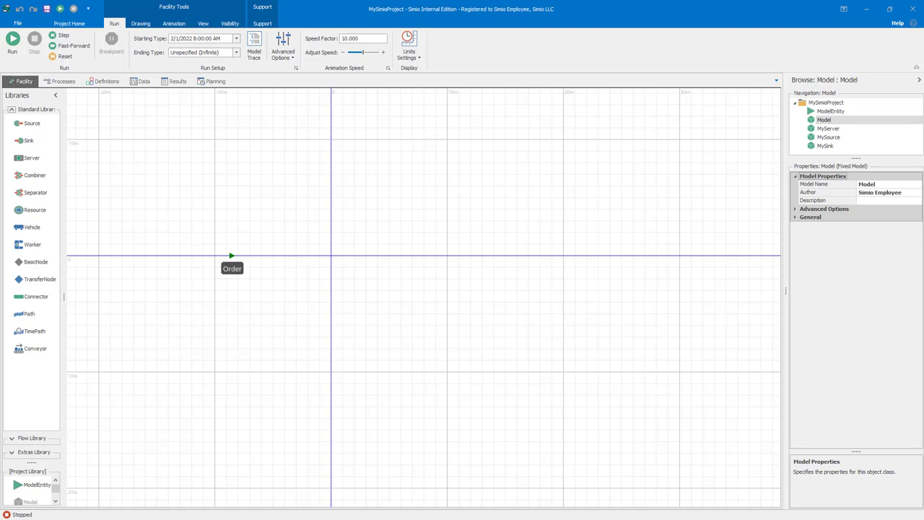